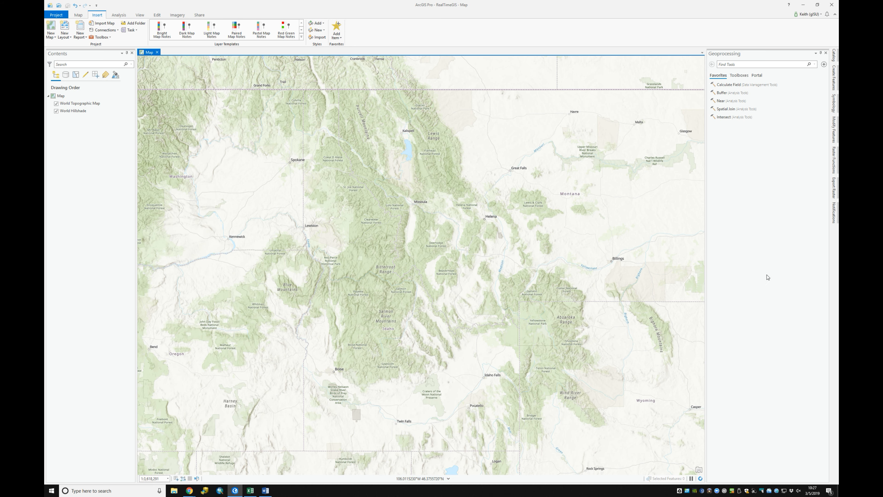
Collapse the Geoprocessing pane and keep the Catalog pane docked open beside the map.
{"action": "left_click", "coordinate": [821, 53]}
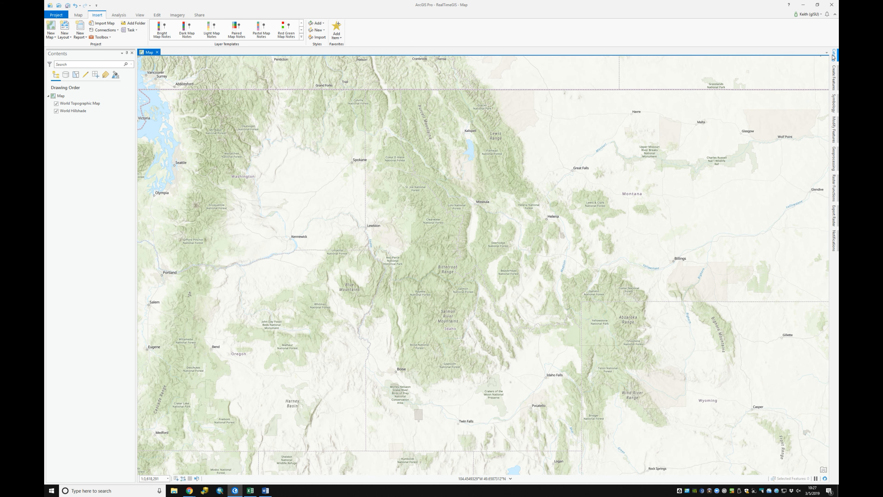
{"action": "left_click", "coordinate": [834, 56]}
{"action": "left_click", "coordinate": [820, 53]}
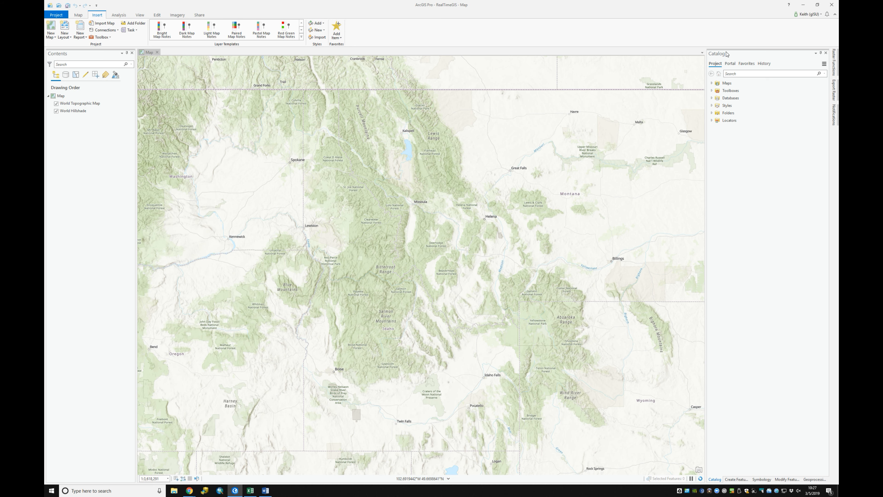
{"action": "left_click", "coordinate": [821, 54]}
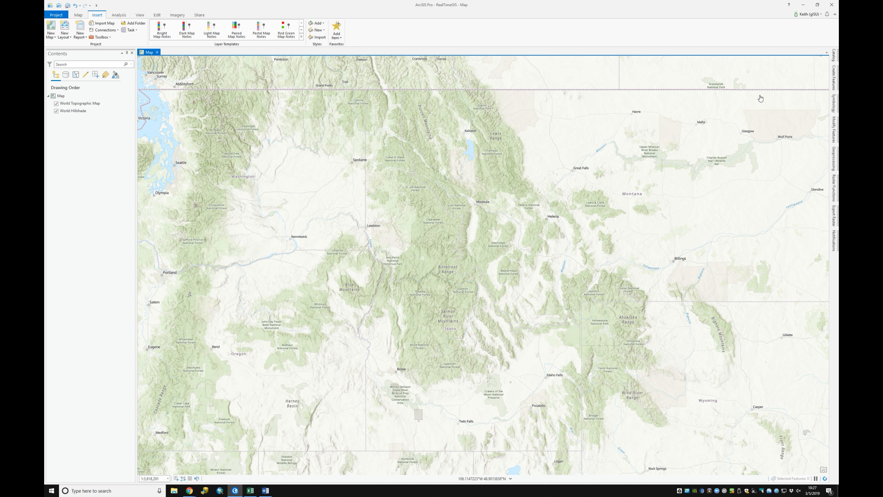
{"action": "left_click", "coordinate": [834, 55]}
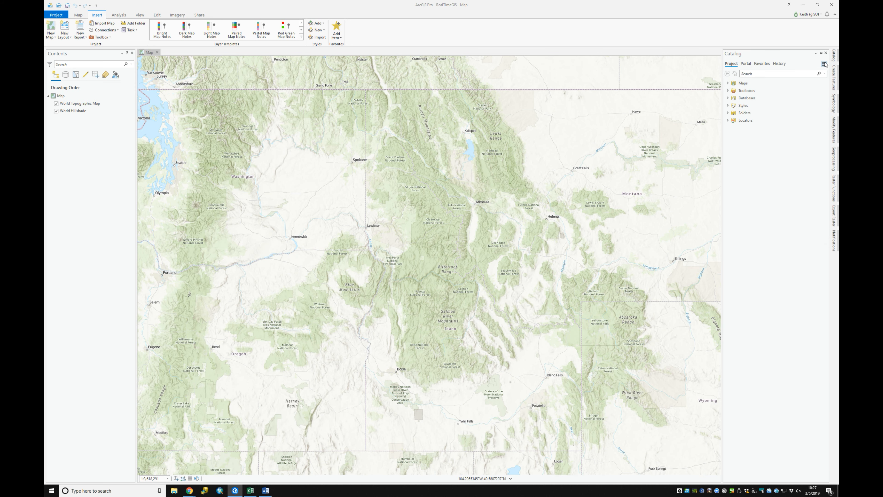
{"action": "left_click", "coordinate": [821, 53]}
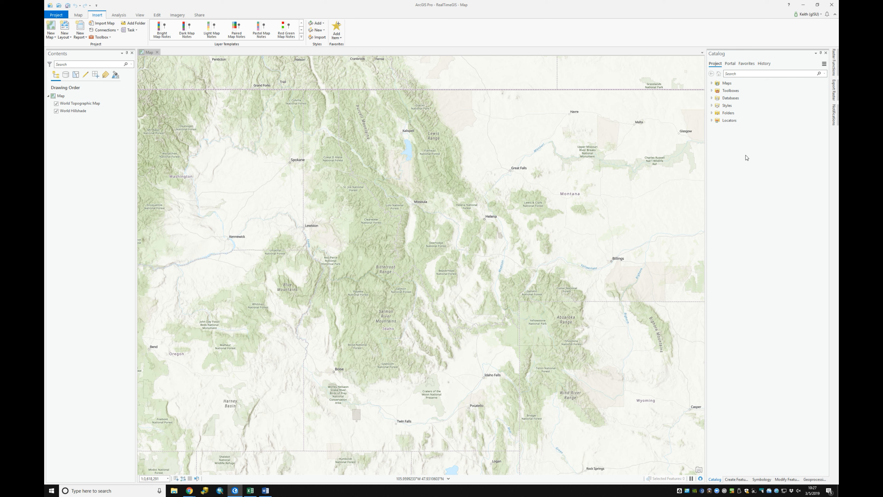
Start creating a new feature class in the project's RealTimeGIS.gdb geodatabase.
{"action": "left_click", "coordinate": [712, 98]}
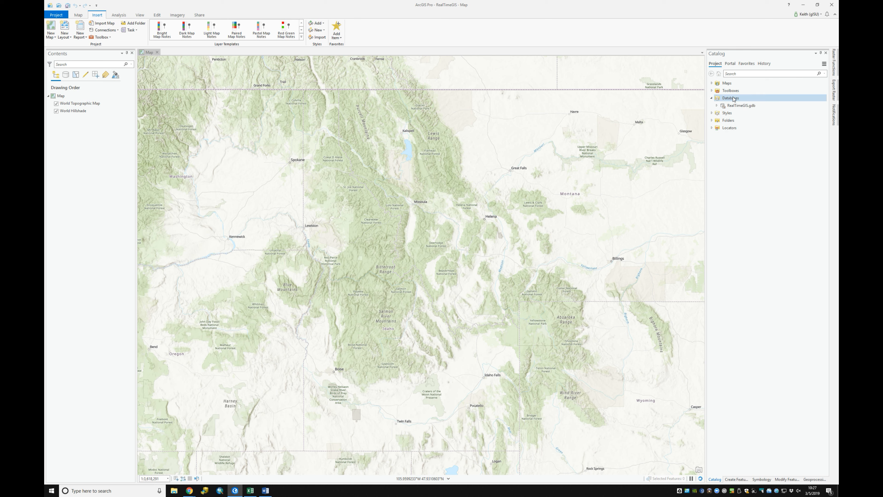
{"action": "left_click", "coordinate": [739, 106]}
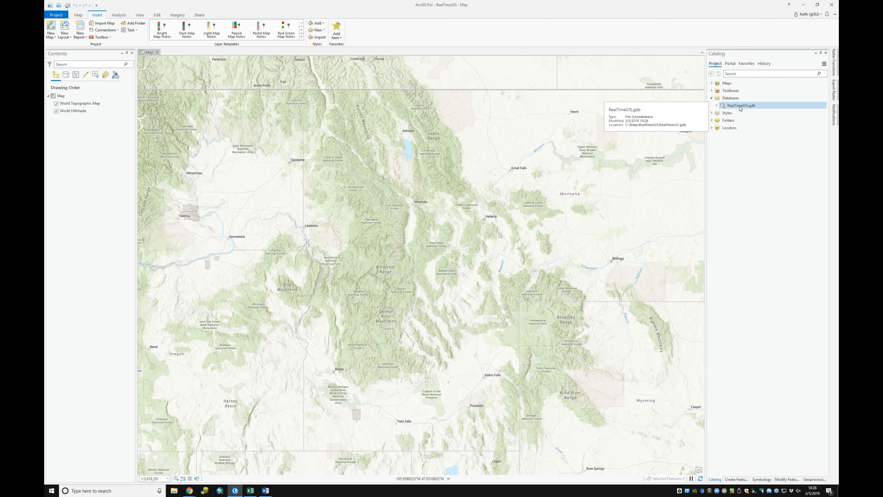
{"action": "right_click", "coordinate": [740, 107]}
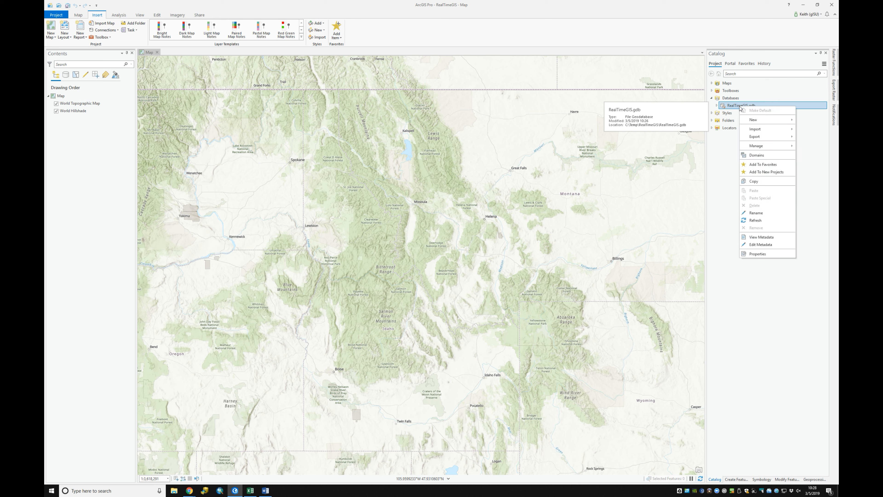
{"action": "mouse_move", "coordinate": [751, 121]}
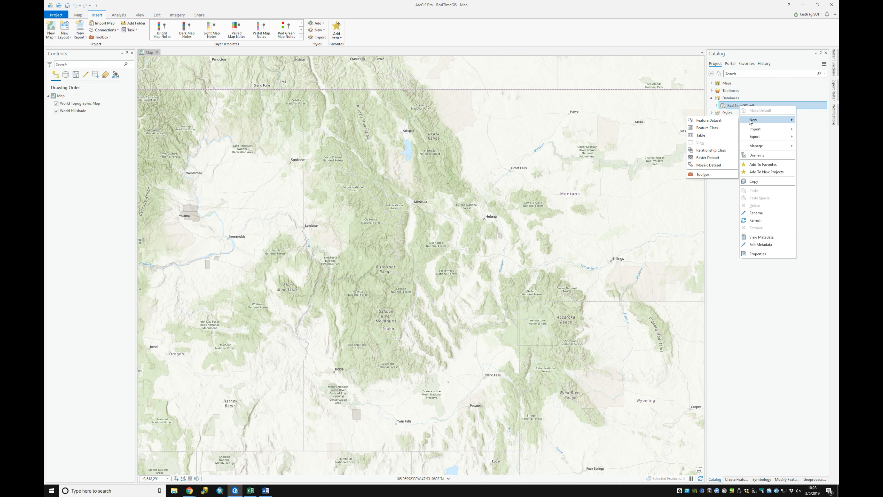
{"action": "left_click", "coordinate": [703, 128]}
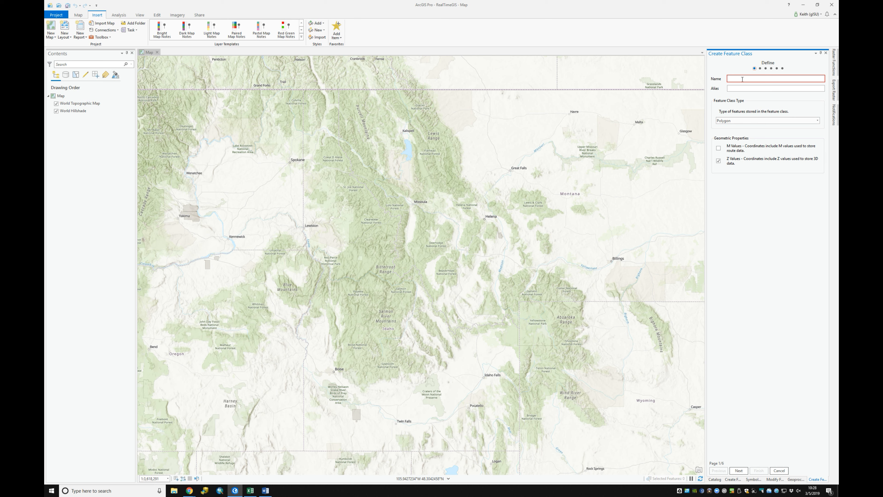
Define the feature class as Restaurants with Point geometry and no Z values, and continue to the field definitions.
{"action": "type", "text": "Resta"}
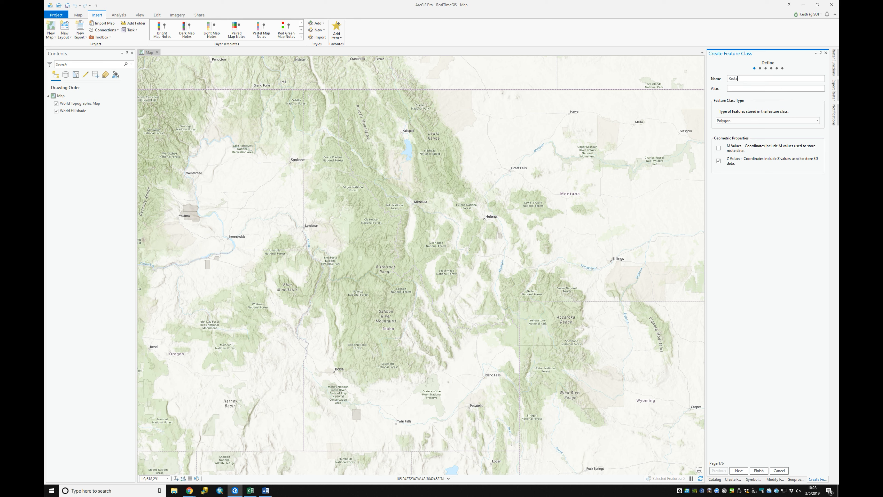
{"action": "type", "text": "uran"}
{"action": "left_click", "coordinate": [817, 121]}
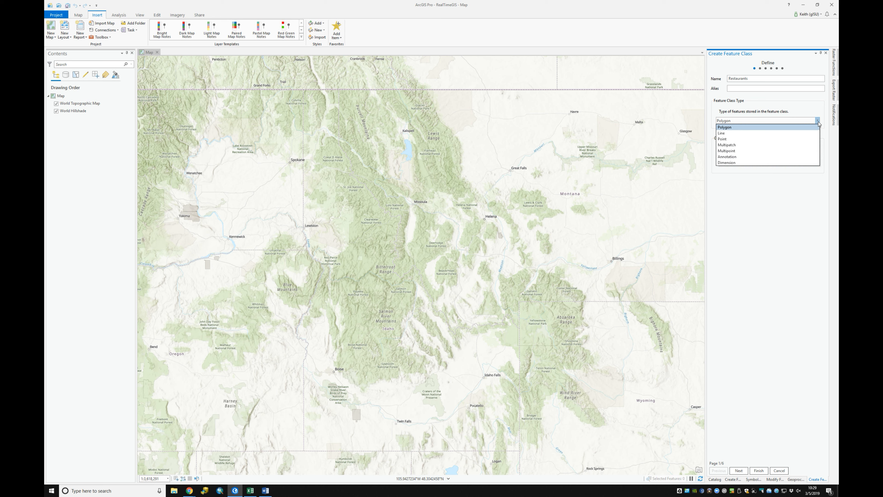
{"action": "left_click", "coordinate": [730, 140]}
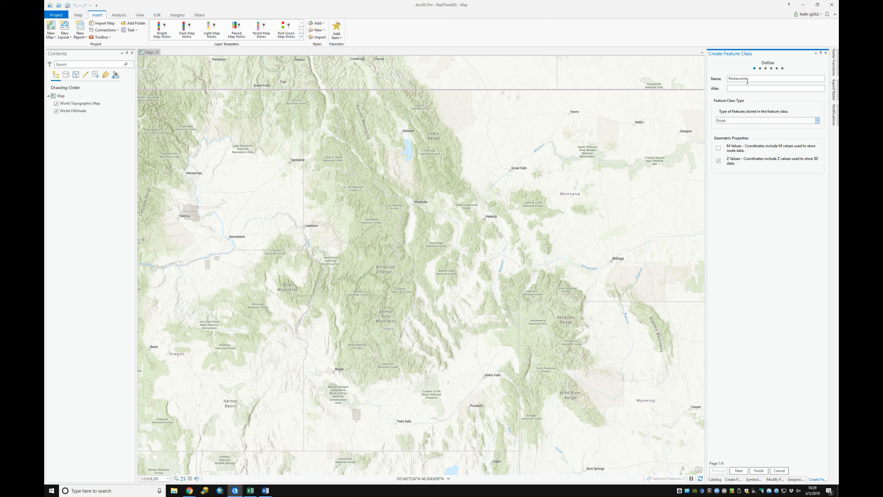
{"action": "left_click", "coordinate": [718, 161]}
{"action": "left_click", "coordinate": [739, 471]}
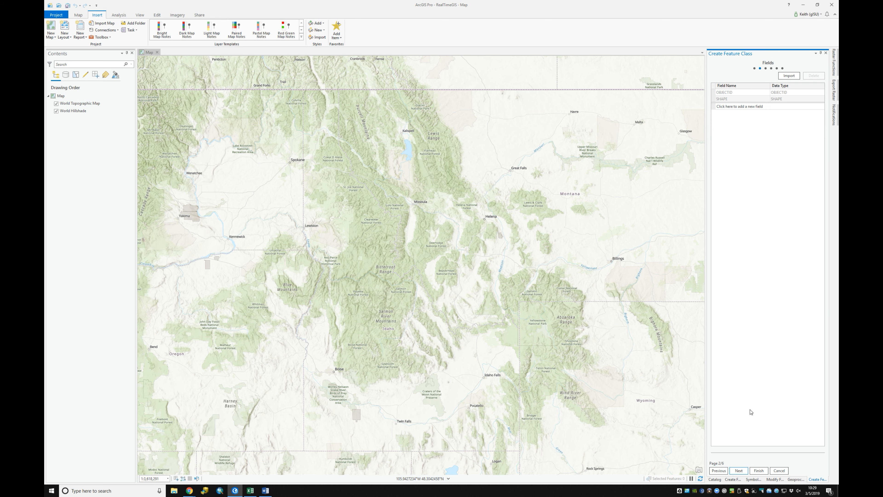
Add a field named Type to the Restaurants feature class with the Short Integer data type.
{"action": "left_click", "coordinate": [732, 109]}
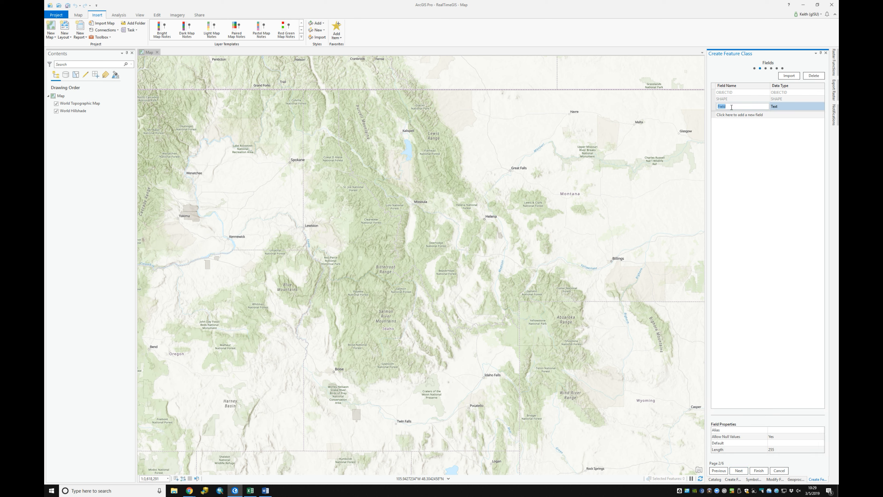
{"action": "type", "text": "re"}
{"action": "type", "text": "staurantType"}
{"action": "double_click", "coordinate": [746, 107]}
{"action": "type", "text": "T"}
{"action": "left_click", "coordinate": [782, 107]}
{"action": "left_click", "coordinate": [783, 108]}
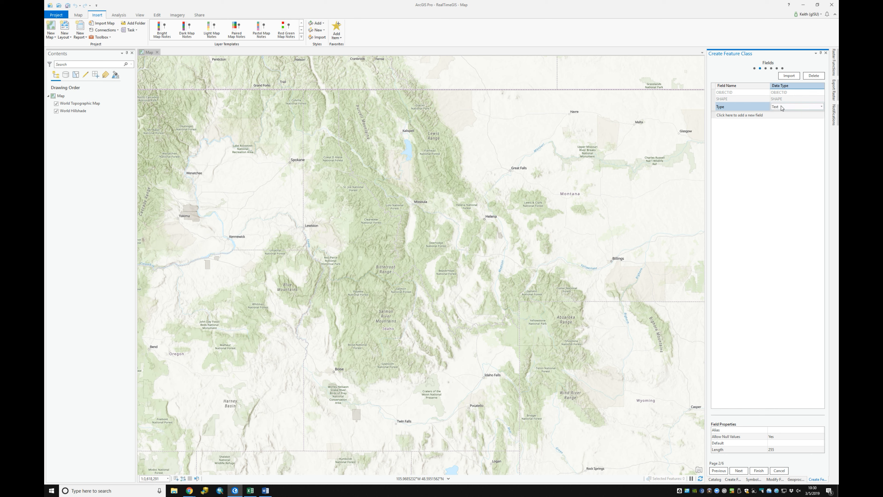
{"action": "left_click", "coordinate": [822, 107]}
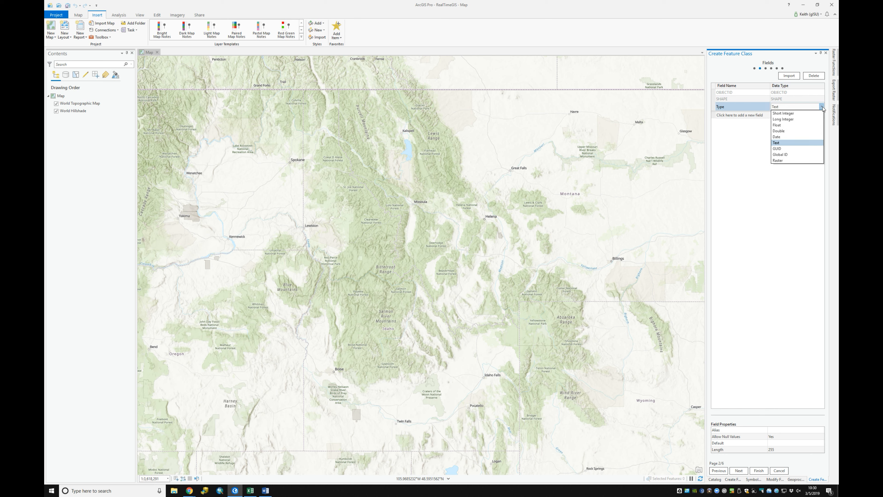
{"action": "left_click", "coordinate": [791, 114]}
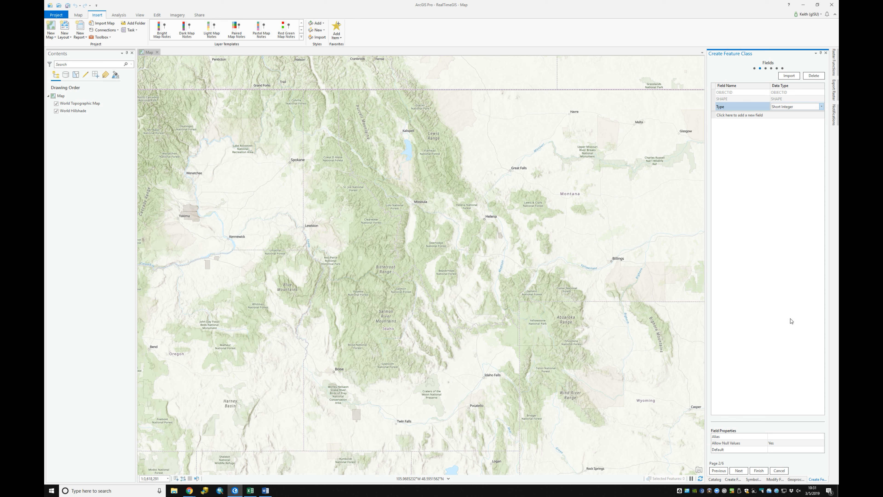
Give the Type field the alias Restaurant Type.
{"action": "left_click", "coordinate": [769, 437]}
{"action": "left_click", "coordinate": [782, 438]}
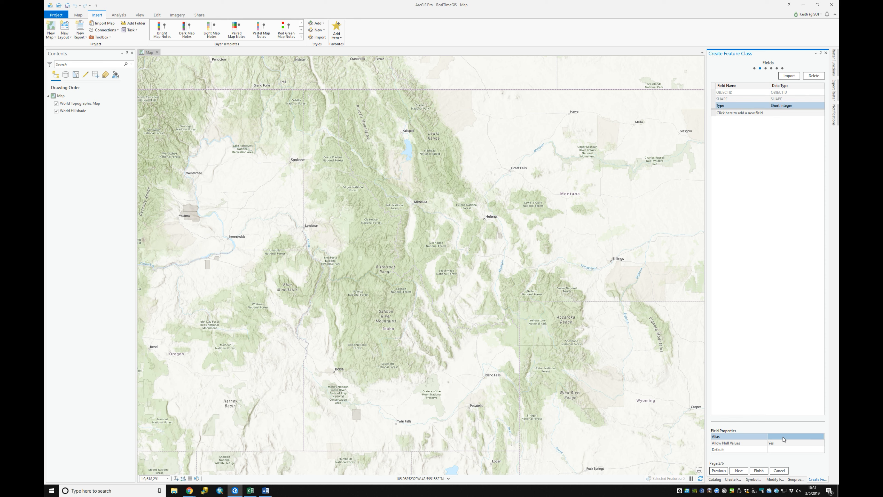
{"action": "left_click", "coordinate": [809, 450]}
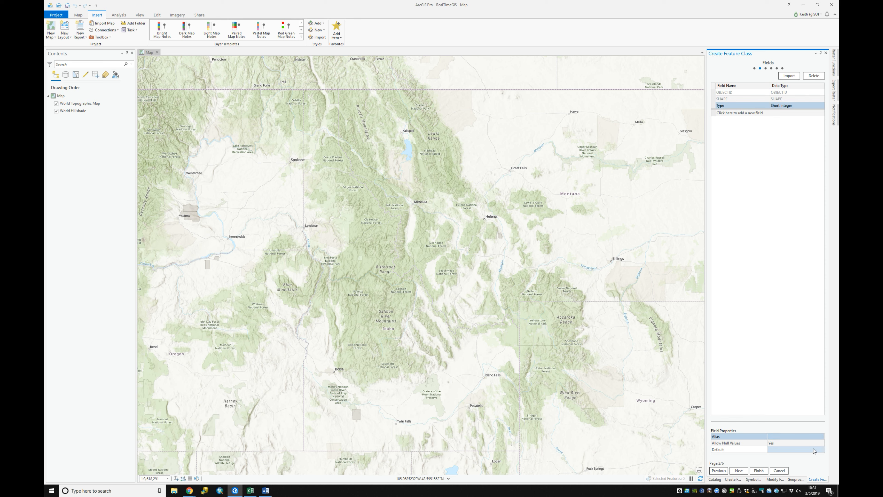
{"action": "left_click", "coordinate": [787, 436]}
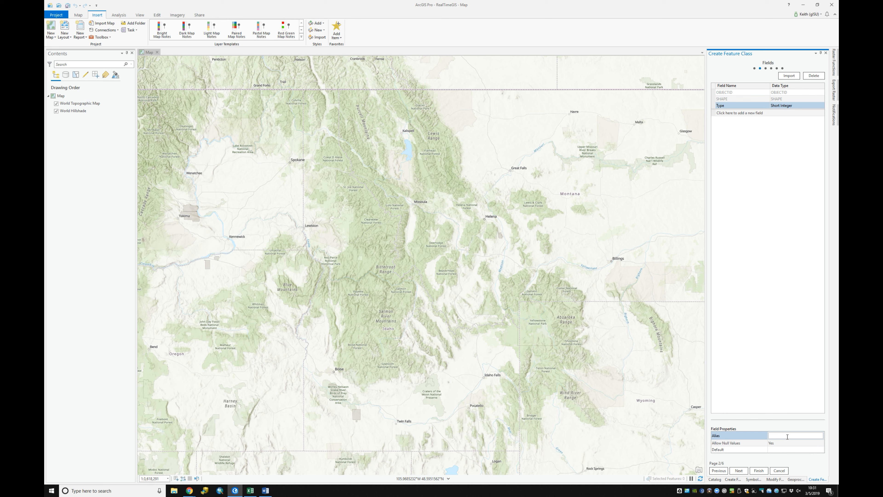
{"action": "type", "text": "Re"}
{"action": "key", "text": "BackSpace"}
{"action": "key", "text": "BackSpace"}
{"action": "type", "text": "taurant Type"}
Add a field named MyRating with the Short Integer data type.
{"action": "left_click", "coordinate": [735, 112]}
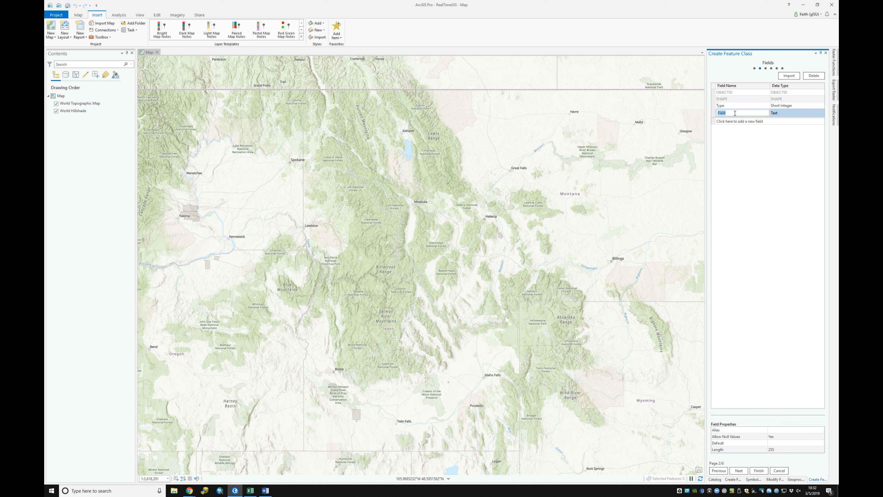
{"action": "type", "text": "MyRat"}
{"action": "key", "text": "Tab"}
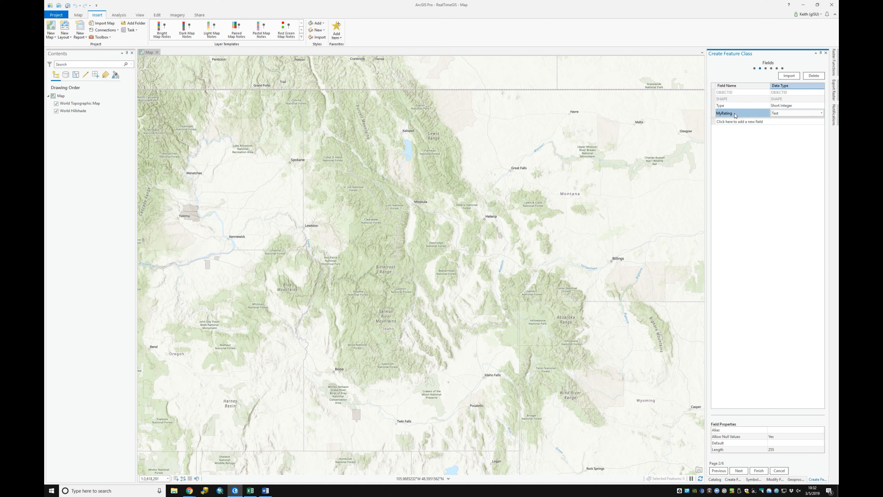
{"action": "left_click", "coordinate": [823, 113]}
{"action": "left_click", "coordinate": [790, 122]}
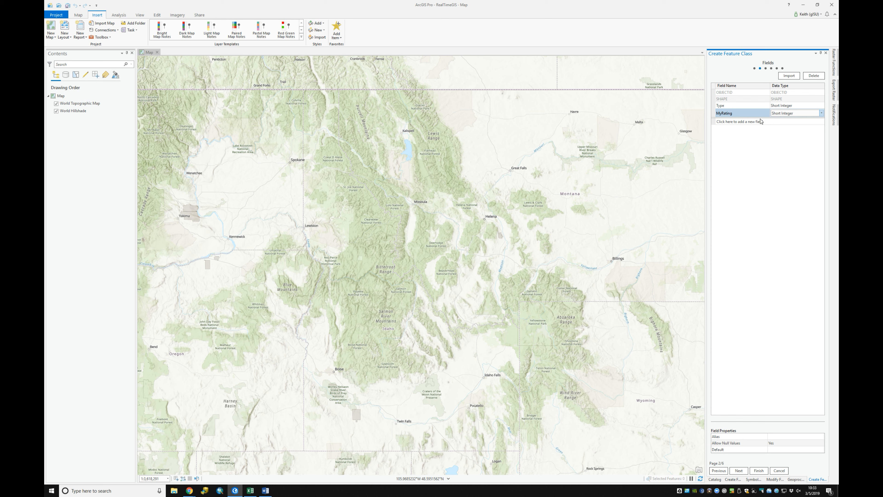
Add a field named CostRating with the Short Integer data type.
{"action": "left_click", "coordinate": [740, 121]}
{"action": "type", "text": "CostRating"}
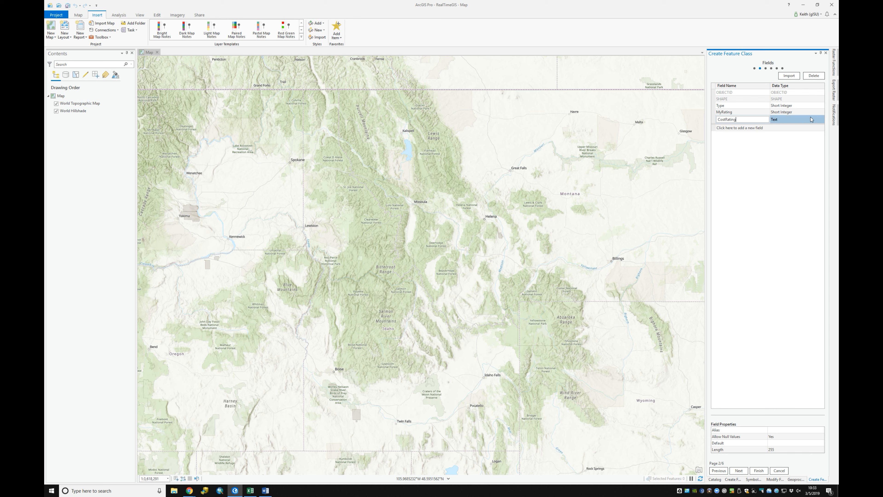
{"action": "left_click", "coordinate": [786, 120]}
{"action": "left_click", "coordinate": [811, 122]}
{"action": "left_click", "coordinate": [821, 120]}
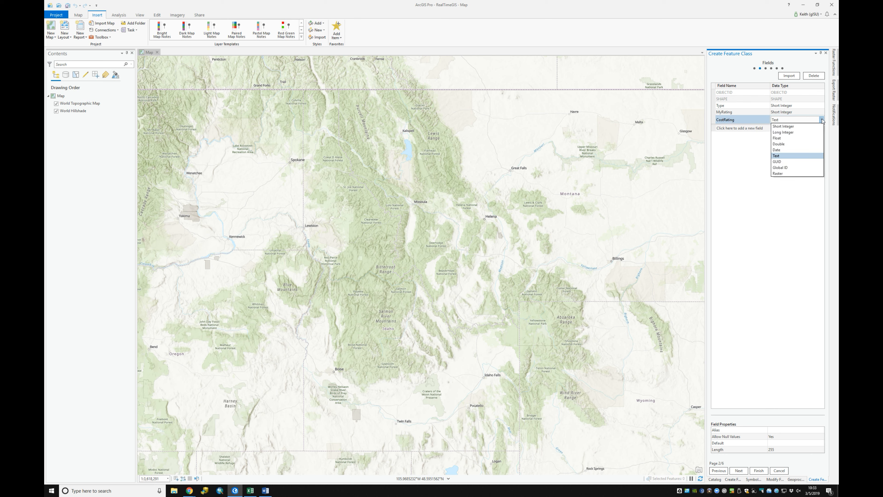
{"action": "left_click", "coordinate": [788, 127]}
Add a text field named Notes below the CostRating field.
{"action": "left_click", "coordinate": [733, 129]}
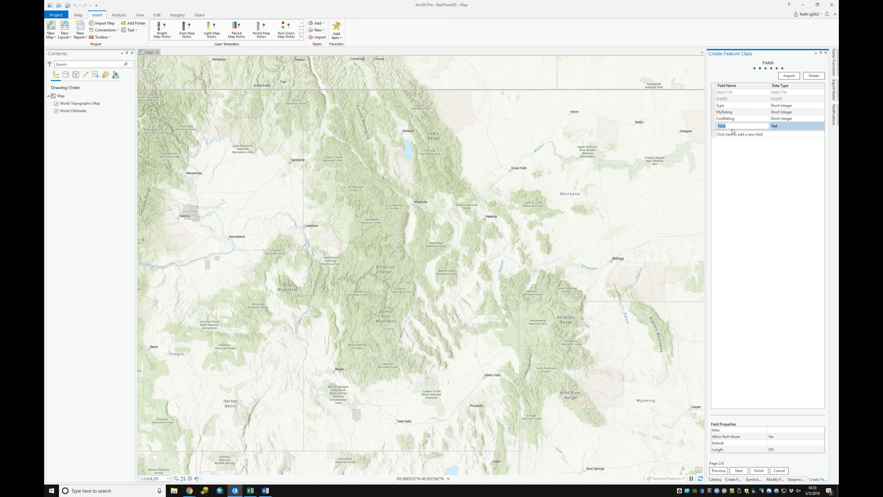
{"action": "type", "text": "Notes"}
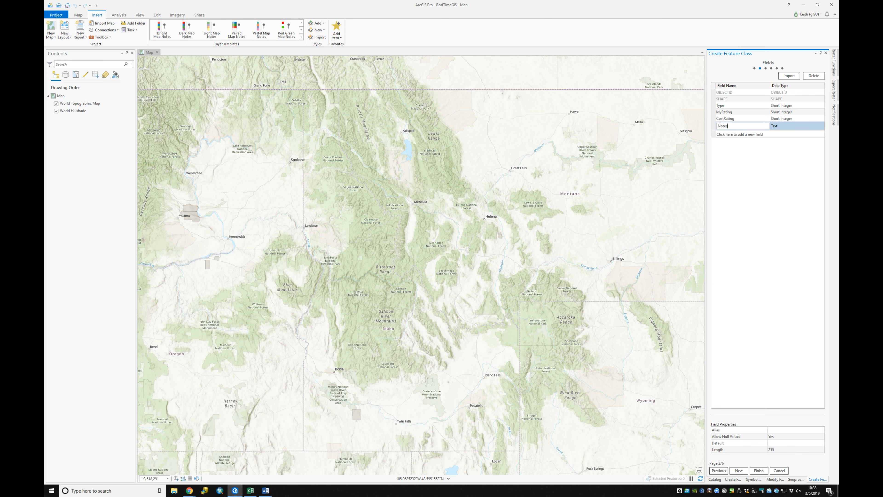
{"action": "left_click", "coordinate": [777, 126]}
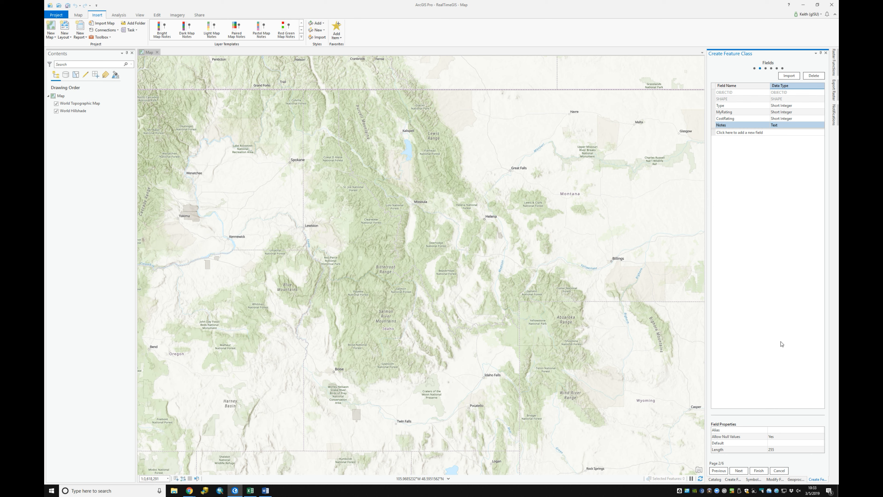
Set the Notes field's length to 25 and its alias to My Notes.
{"action": "left_click", "coordinate": [777, 449]}
{"action": "left_click", "coordinate": [777, 450]}
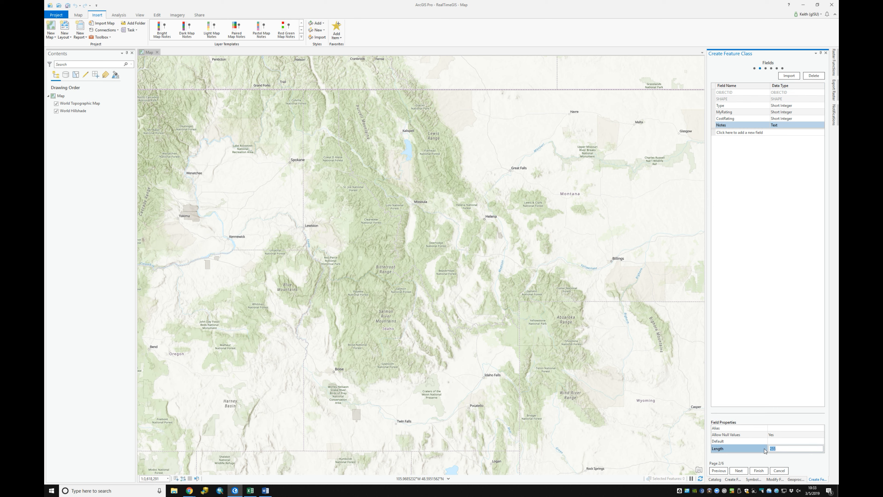
{"action": "type", "text": "2"}
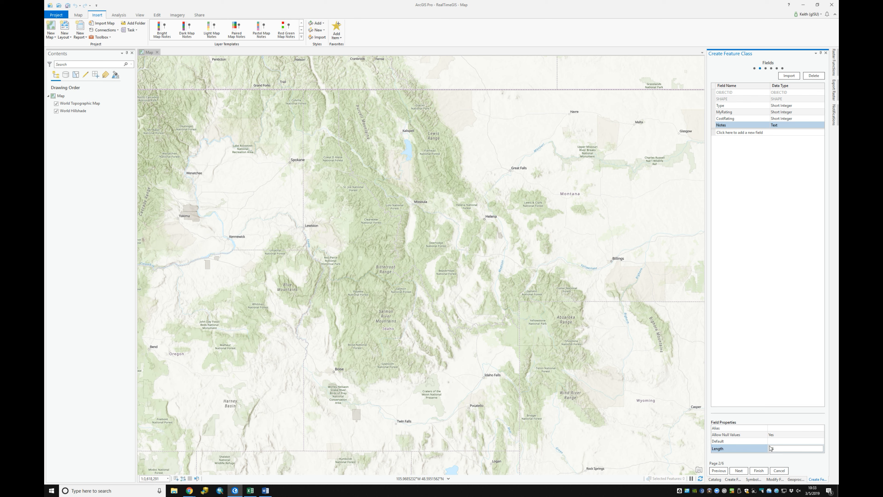
{"action": "left_click", "coordinate": [783, 428]}
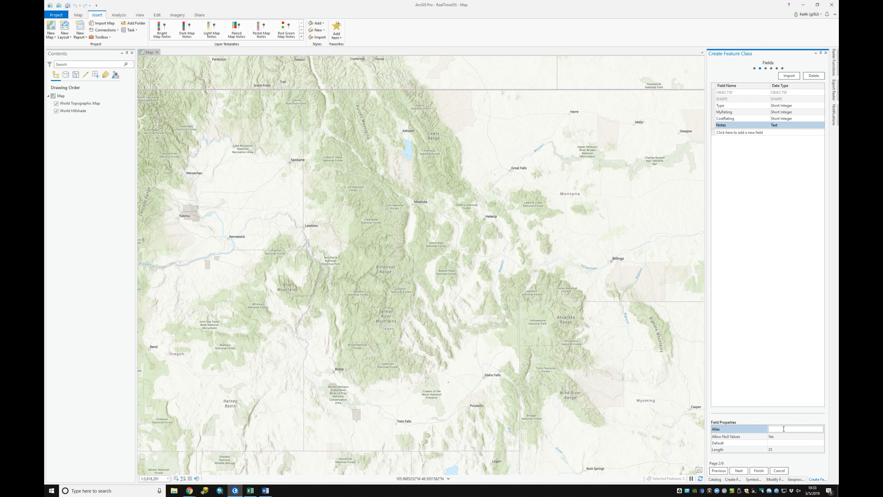
{"action": "type", "text": "My Notes"}
Add a field named DateTime below the Notes field and set its data type to Date.
{"action": "left_click", "coordinate": [736, 132]}
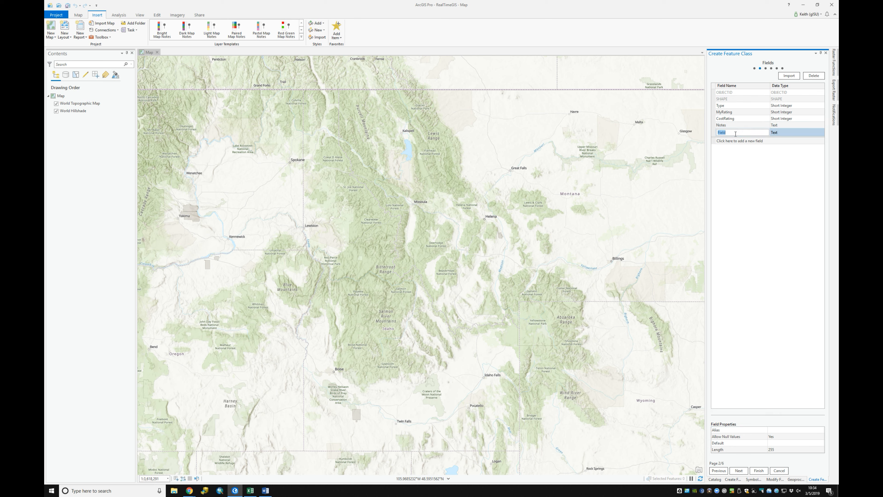
{"action": "type", "text": "DateTime"}
{"action": "left_click", "coordinate": [781, 134]}
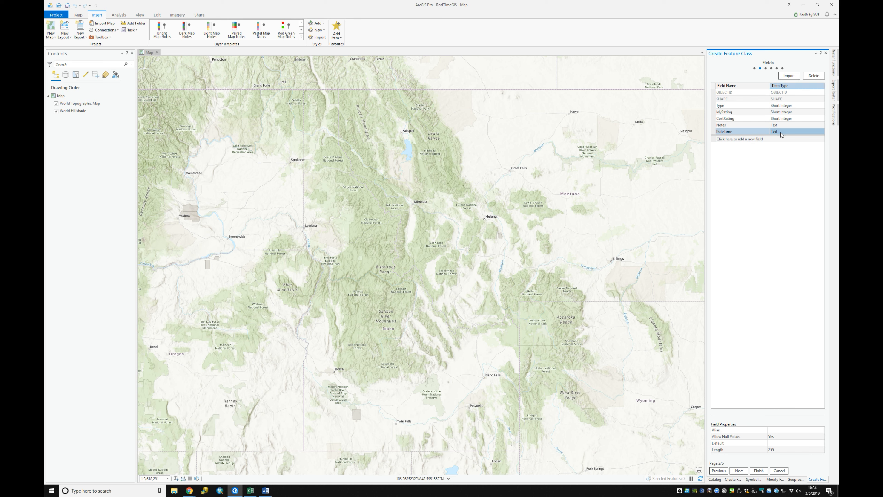
{"action": "left_click", "coordinate": [781, 134]}
{"action": "left_click", "coordinate": [782, 135]}
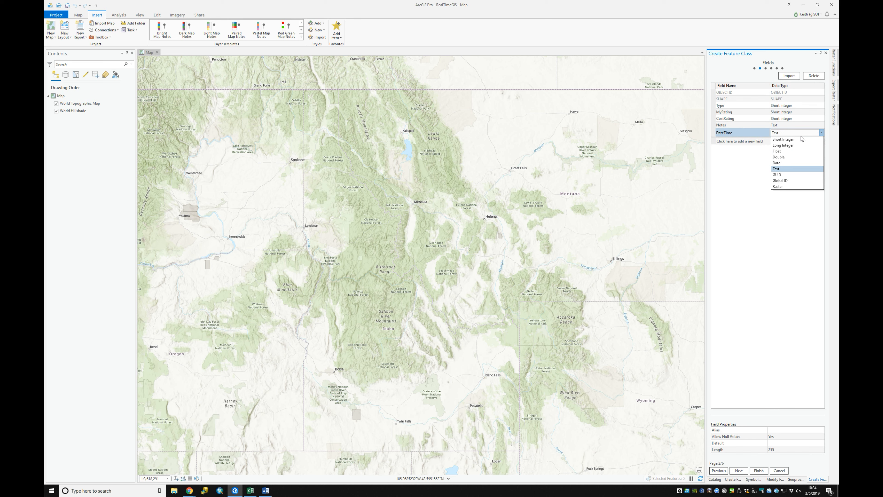
{"action": "left_click", "coordinate": [779, 163]}
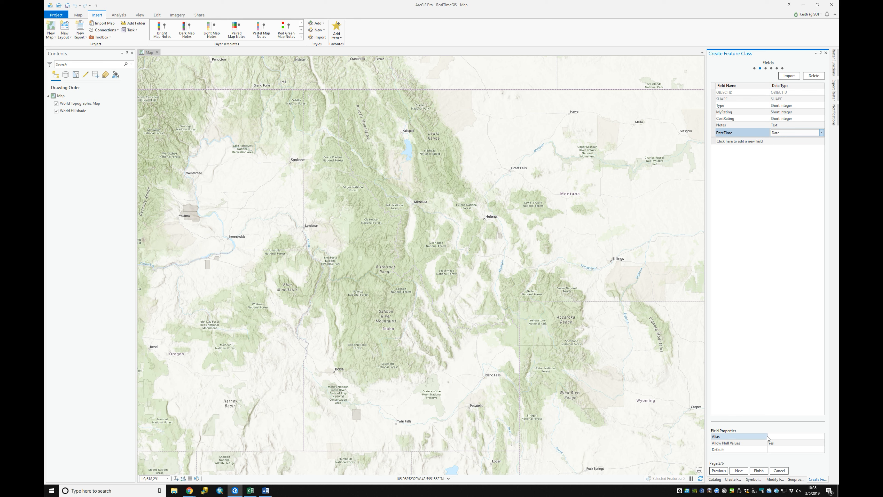
Set the DateTime field's alias to Date/time.
{"action": "left_click", "coordinate": [779, 439]}
{"action": "left_click", "coordinate": [779, 439]}
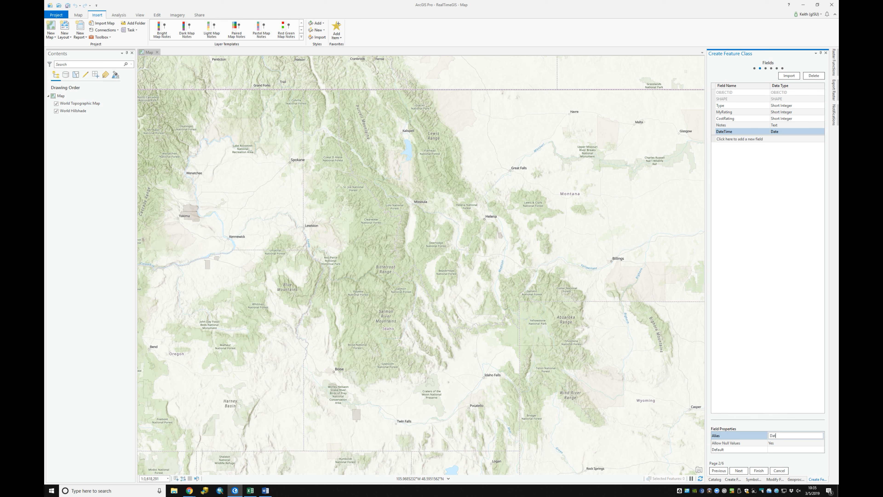
{"action": "type", "text": "Date/time"}
Create the feature class with the WGS 1984 Web Mercator Auxiliary Sphere coordinate system and default tolerance, resolution and storage configuration.
{"action": "left_click", "coordinate": [738, 471]}
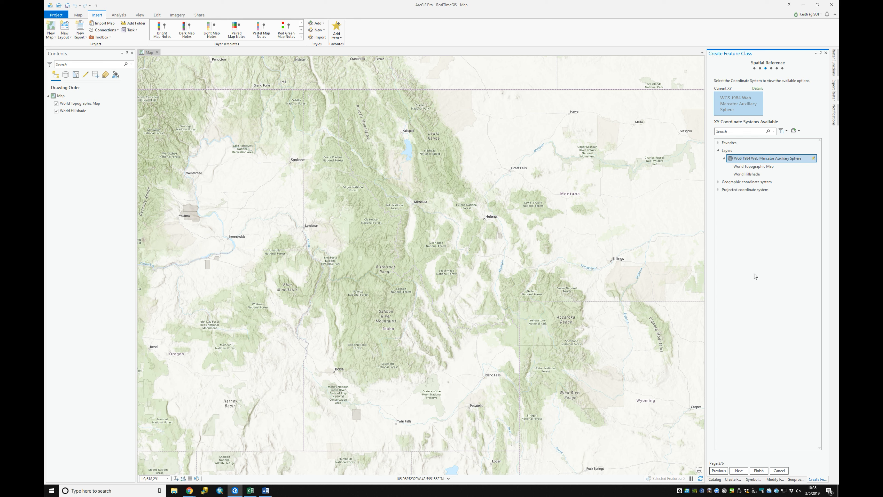
{"action": "left_click", "coordinate": [738, 470]}
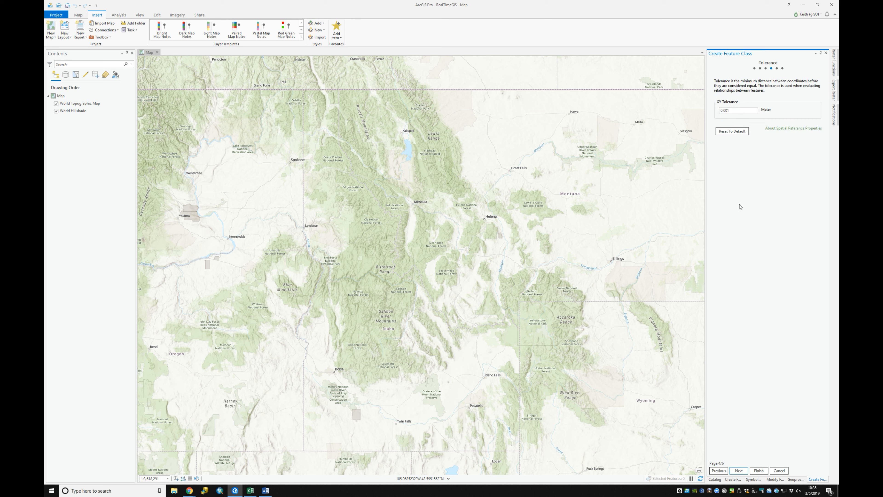
{"action": "left_click", "coordinate": [738, 471]}
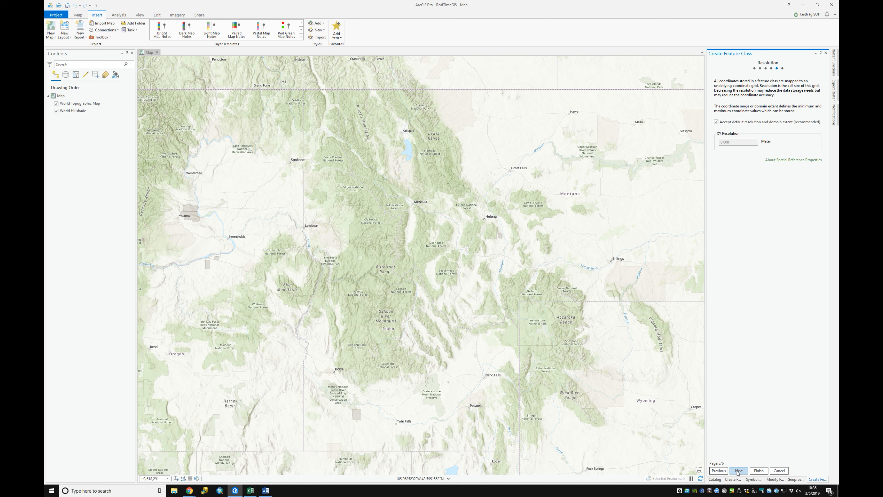
{"action": "left_click", "coordinate": [737, 471]}
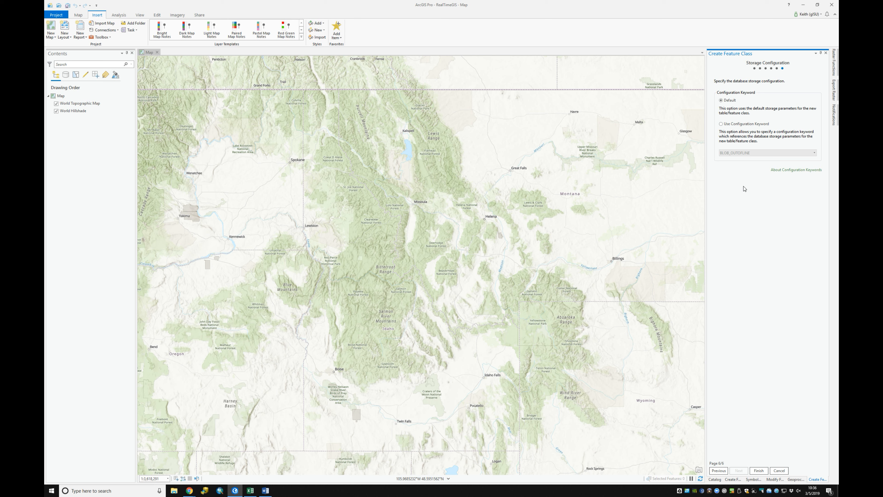
{"action": "left_click", "coordinate": [781, 173]}
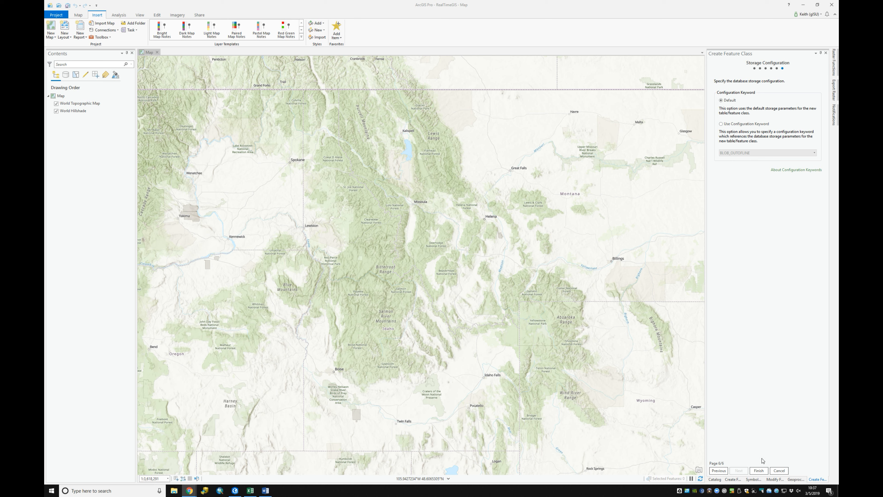
{"action": "left_click", "coordinate": [758, 471]}
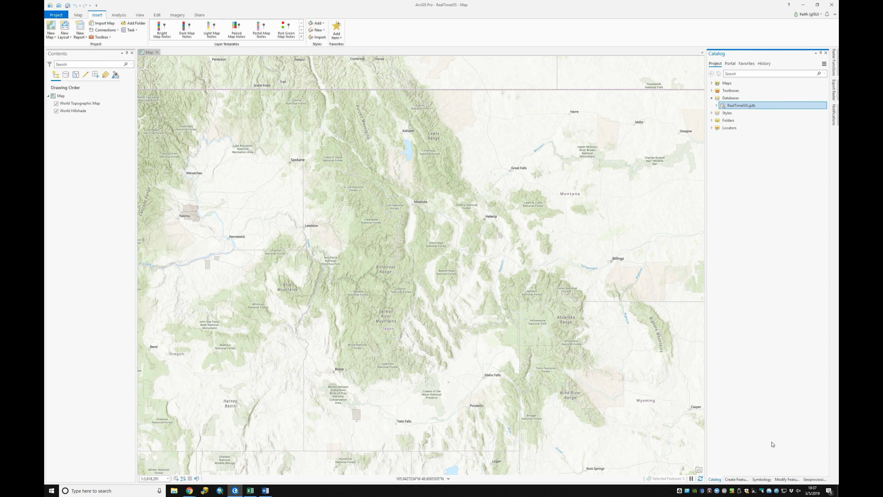
Expand the RealTimeGIS geodatabase to show its contents, and save the project.
{"action": "left_click", "coordinate": [716, 105]}
{"action": "left_click", "coordinate": [67, 7]}
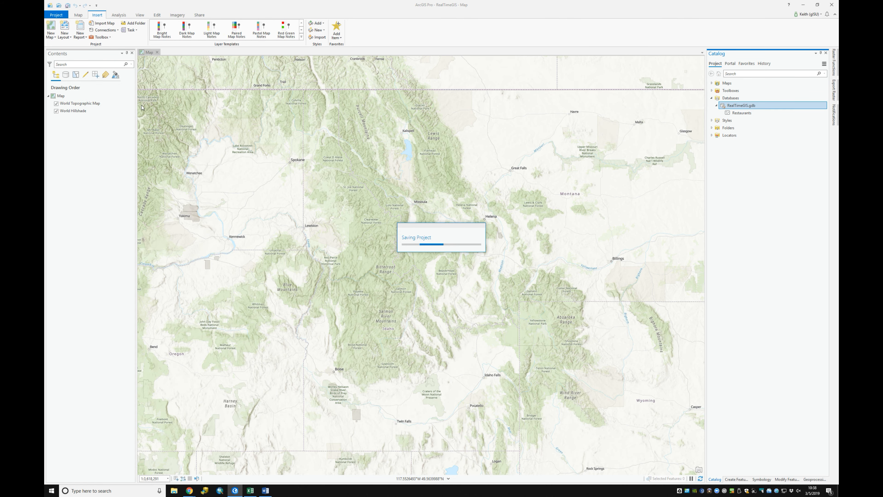